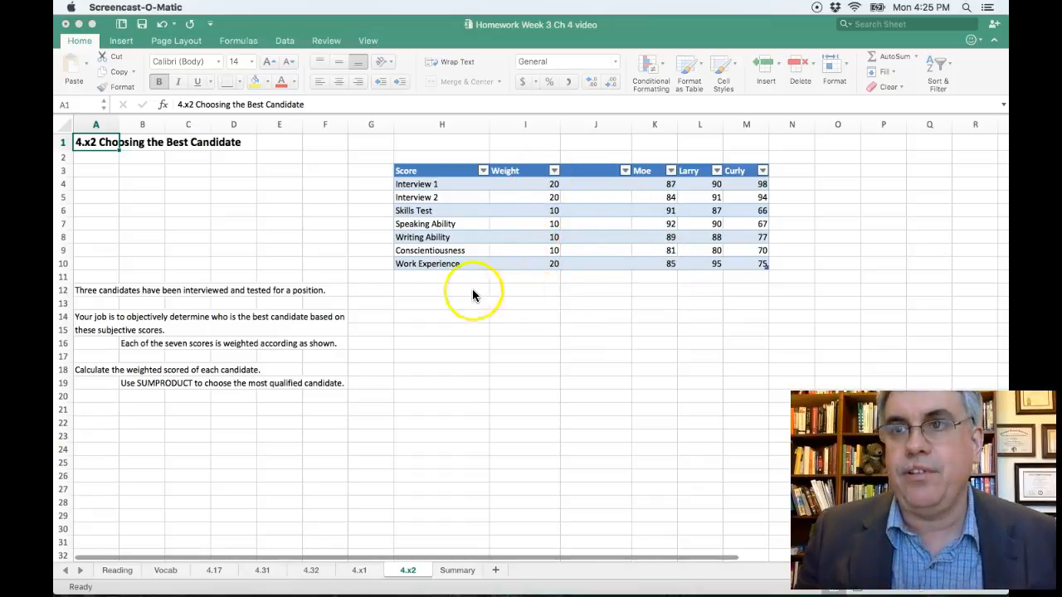
Enter the label "Total:" in cell H12 below the score table
click(415, 289)
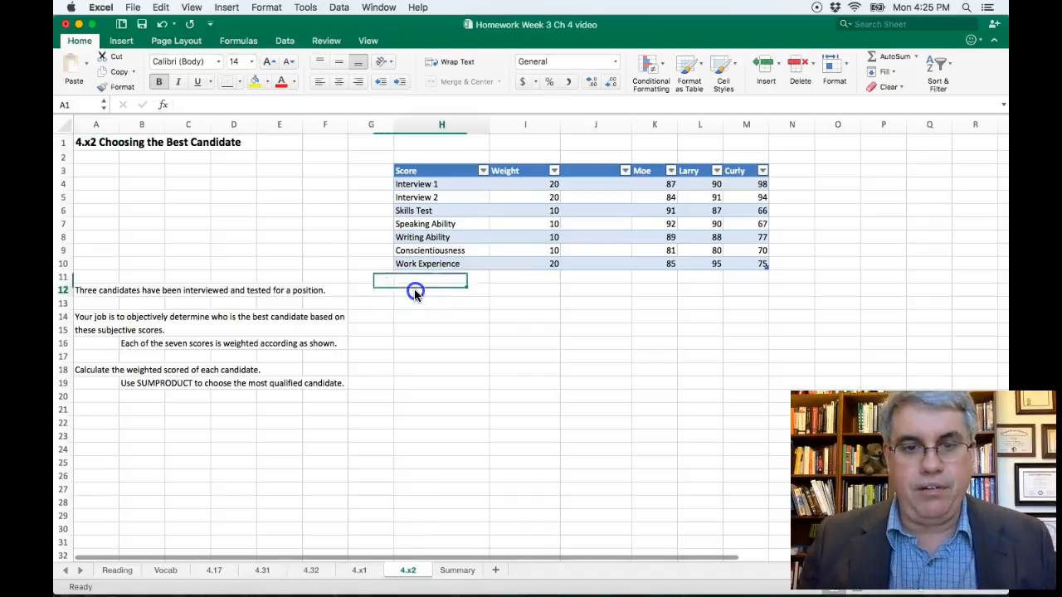
text(T)
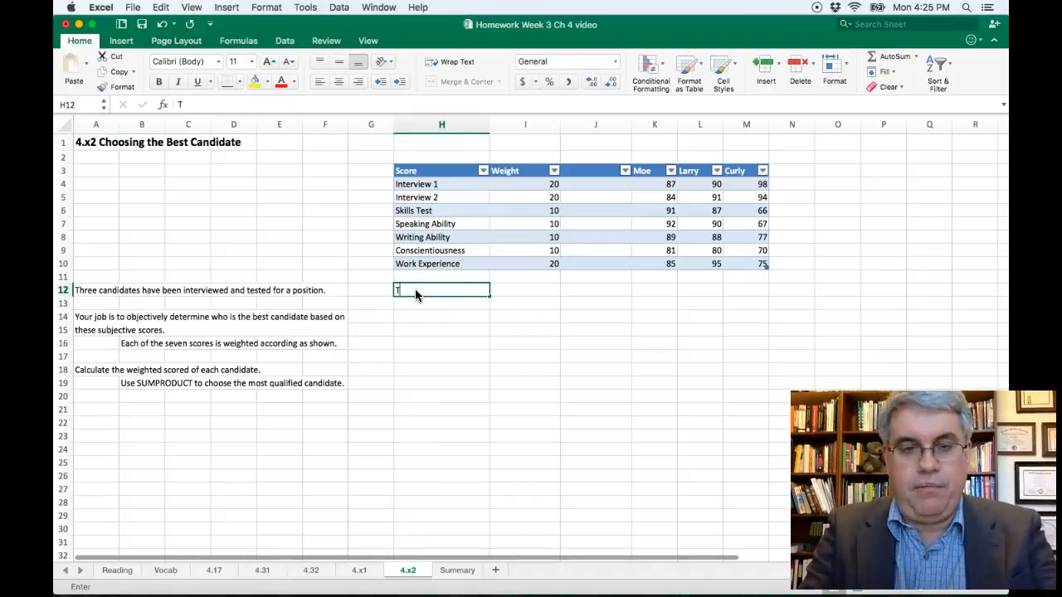
text(otal:)
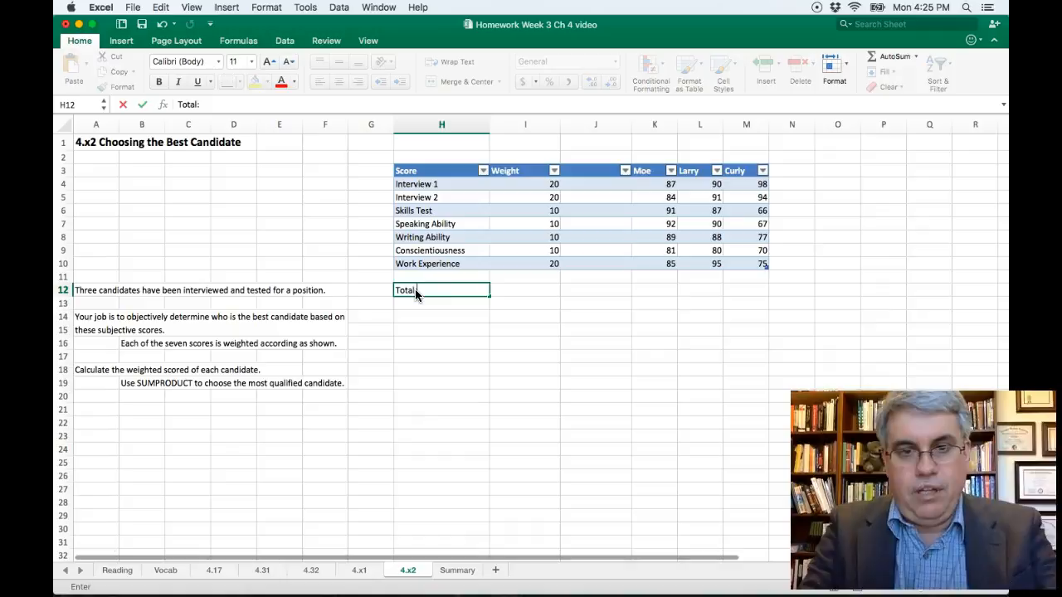
key(Tab)
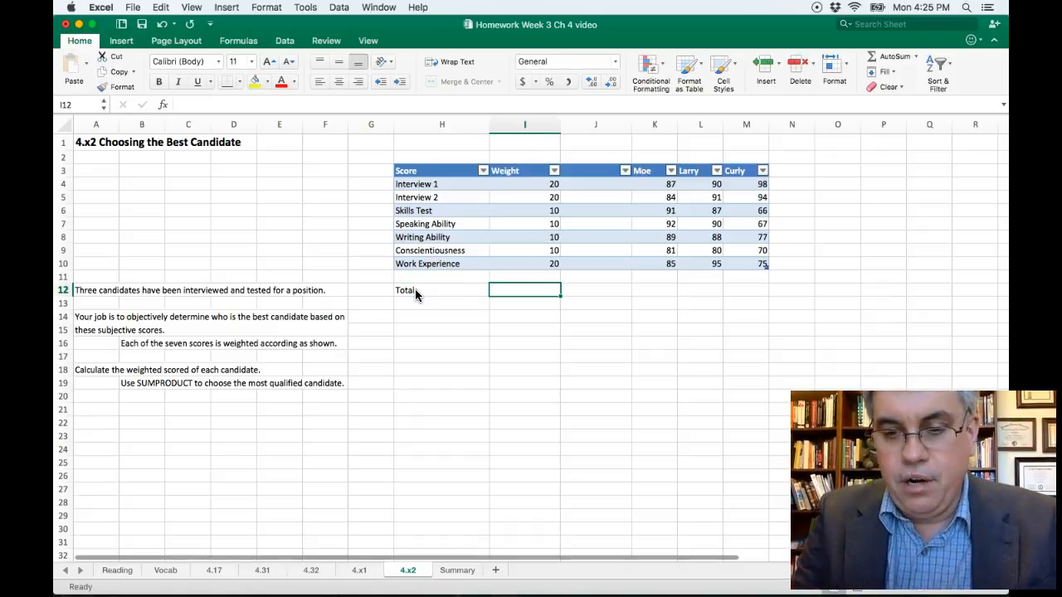
Sum the weights I4 through I10 in cell I12 with a SUM formula
text(=)
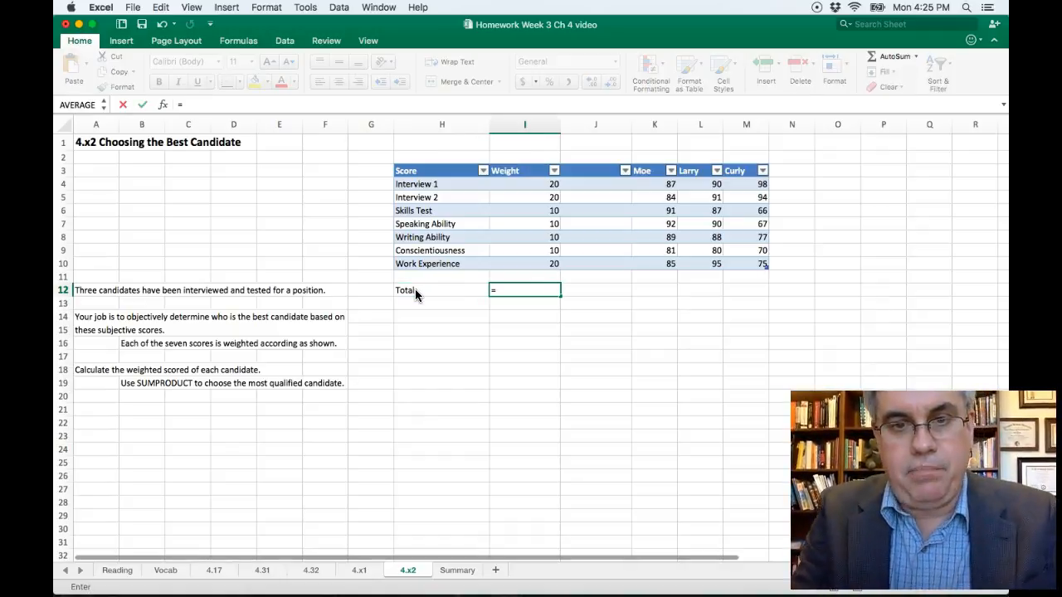
text(sum)
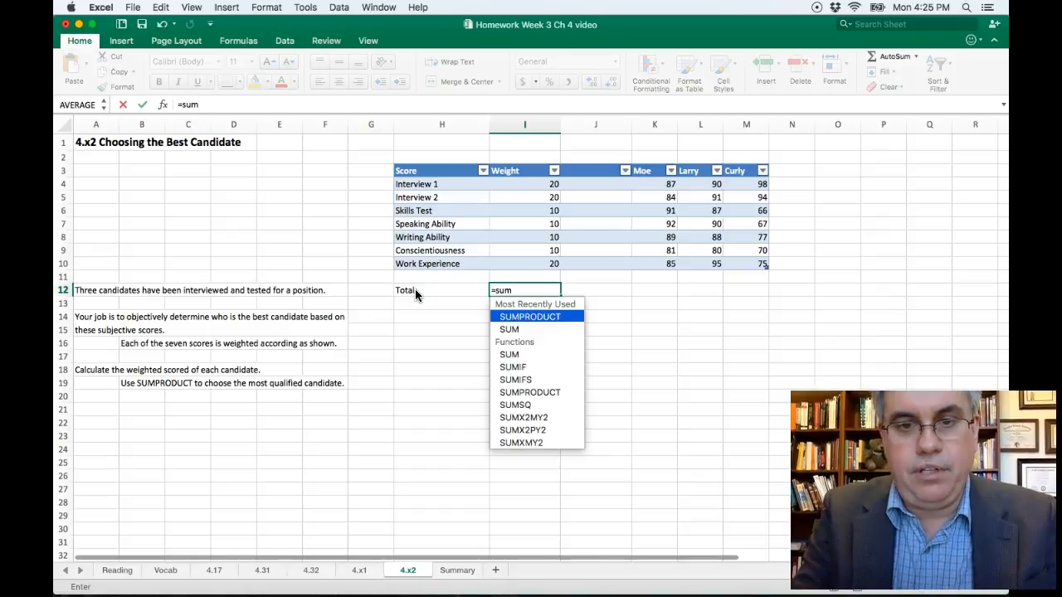
text(()
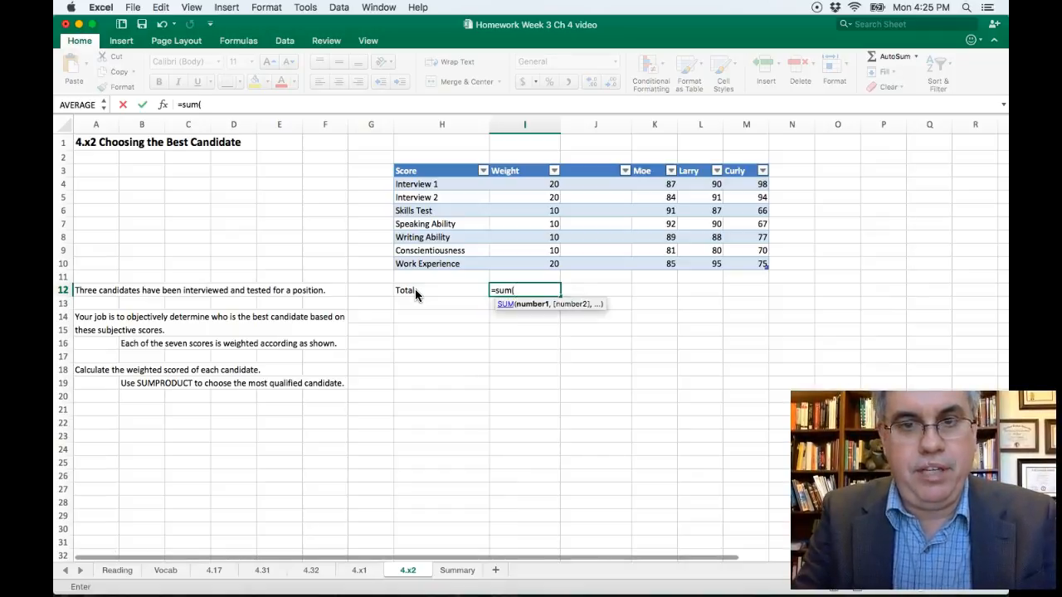
text(i4)
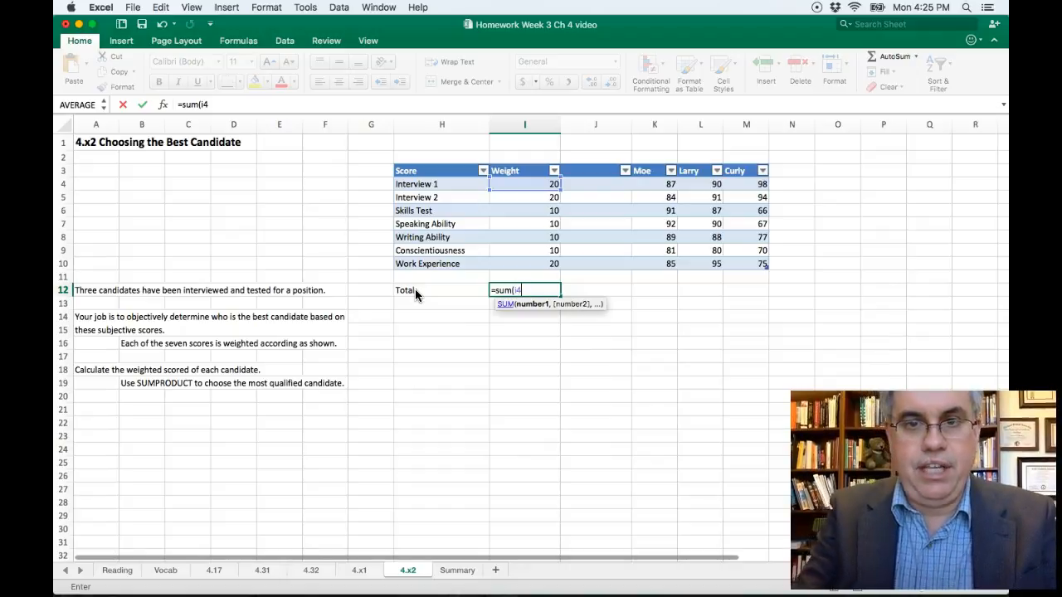
text(..)
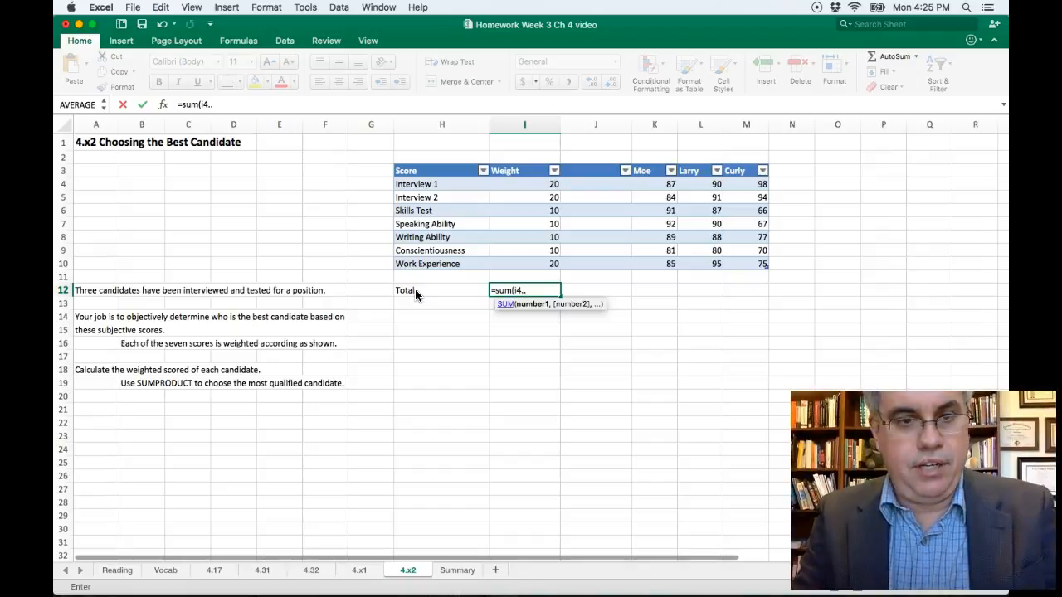
text(i10)
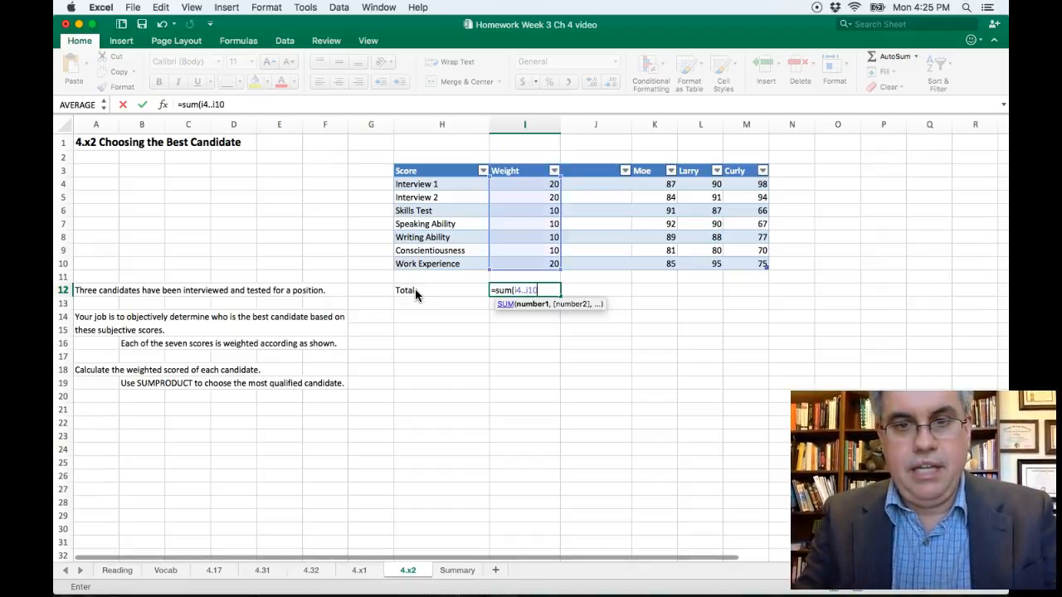
text())
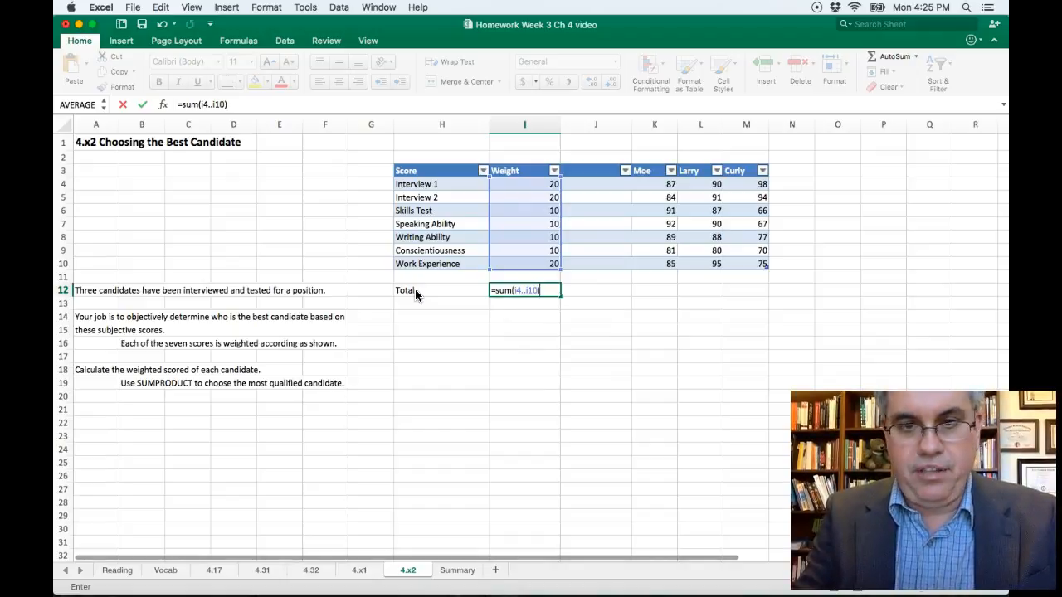
key(Return)
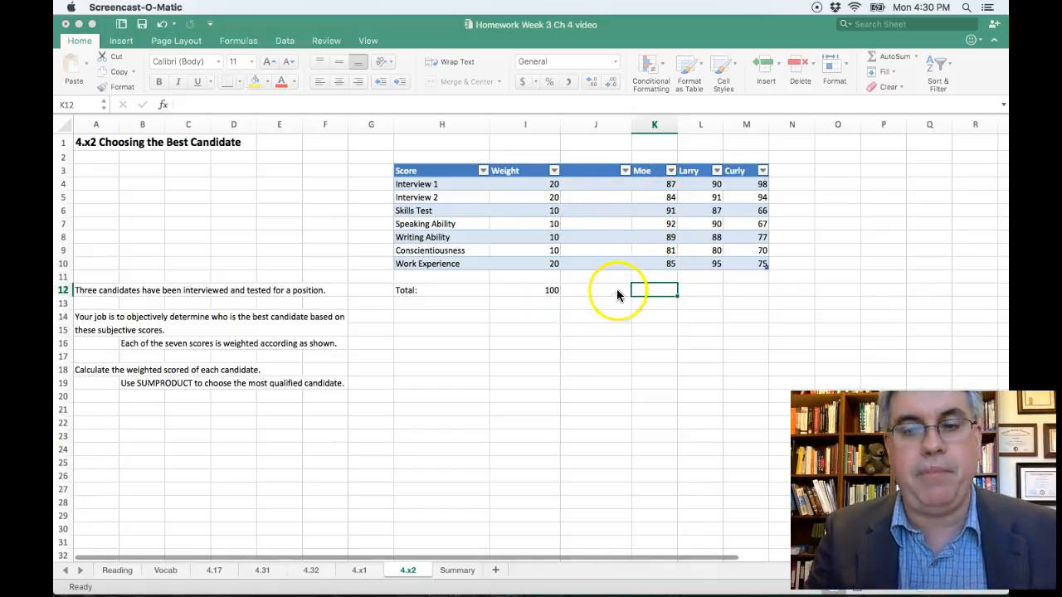
Calculate the first candidate's weighted score in K12 with =SUMPRODUCT(I4:I10,K4:K10)/I12
click(643, 292)
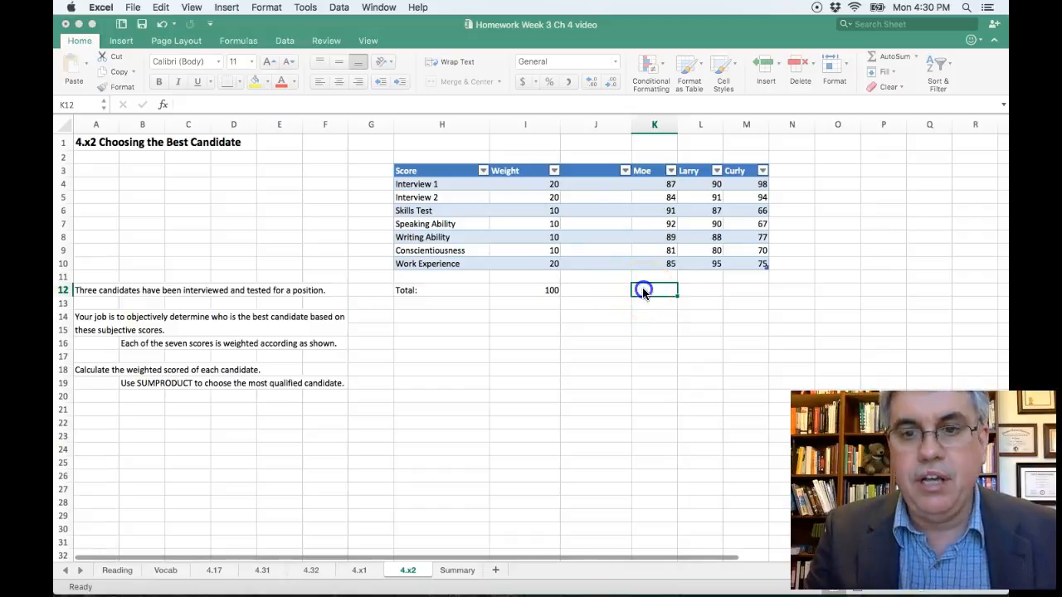
text(=s)
text(umproduct)
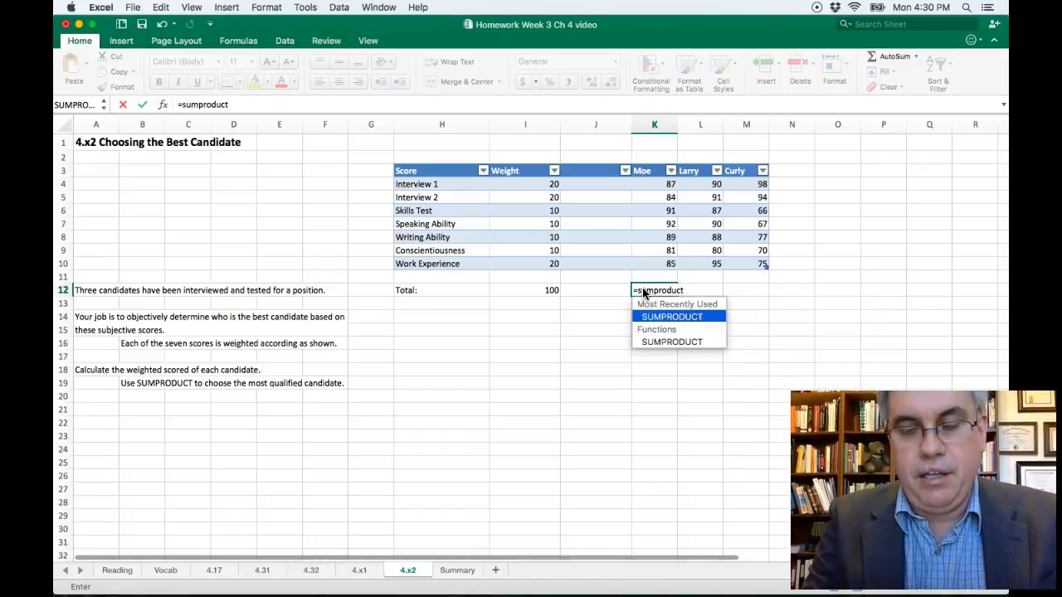
text(()
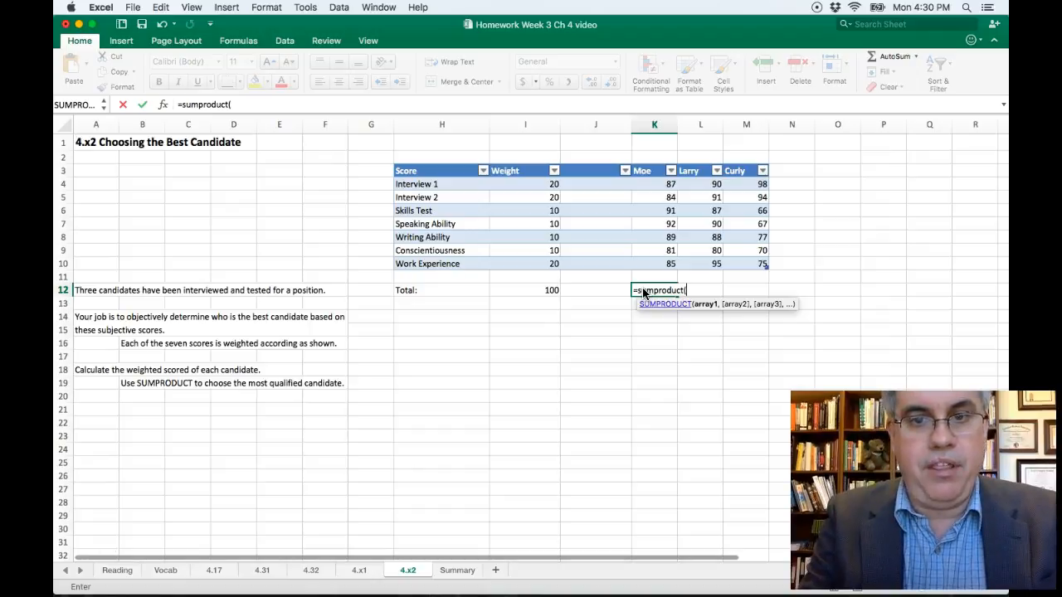
text(i)
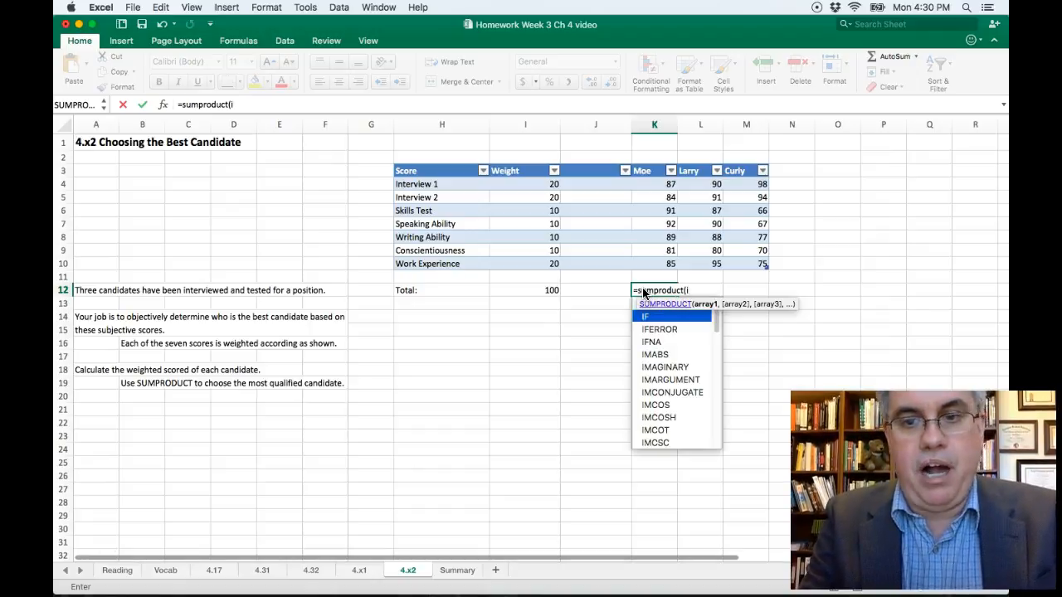
text(4..)
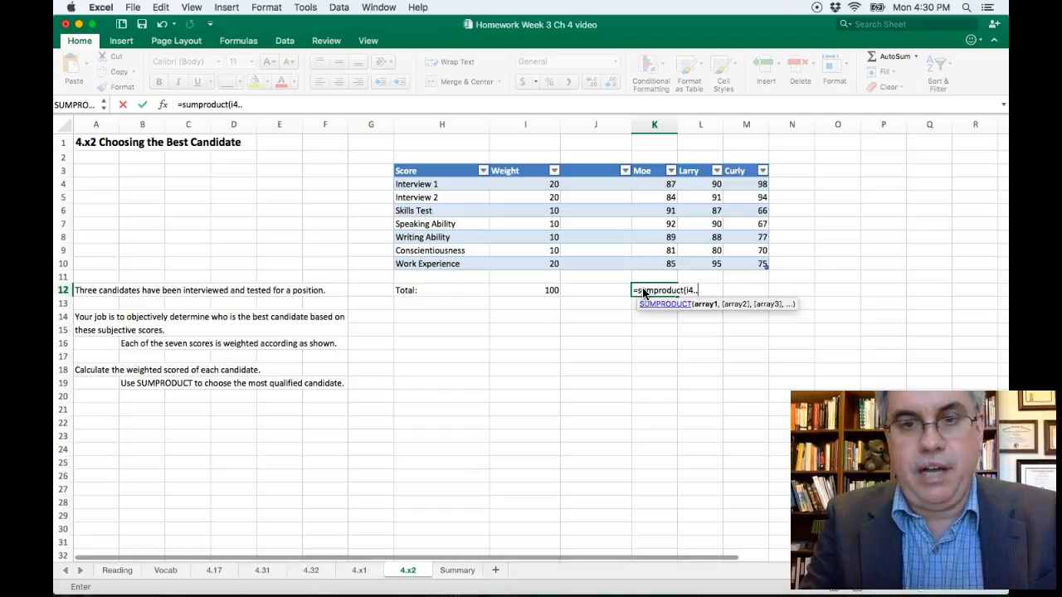
text(i10)
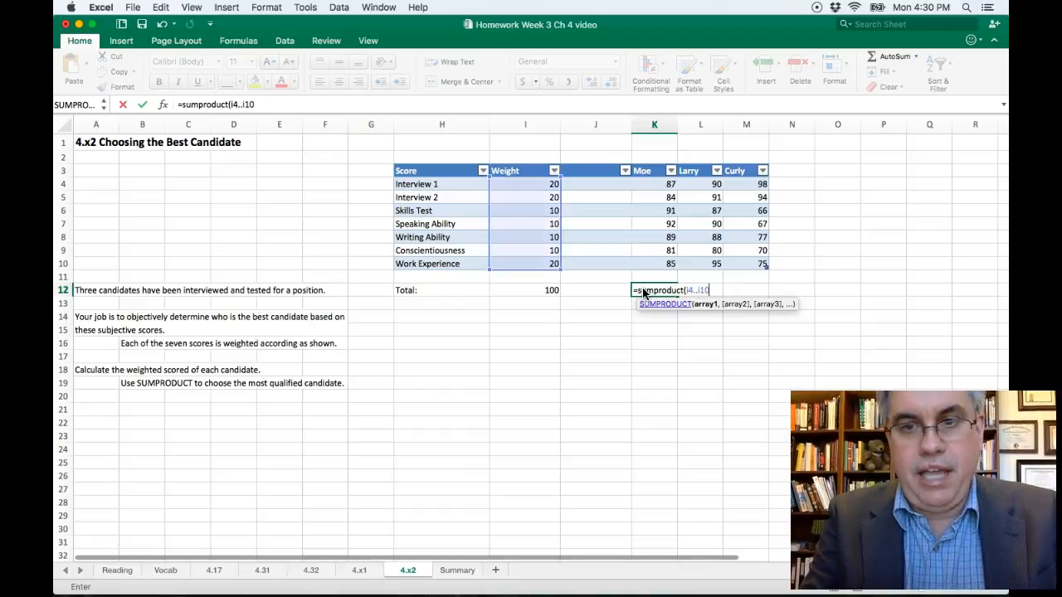
text(,)
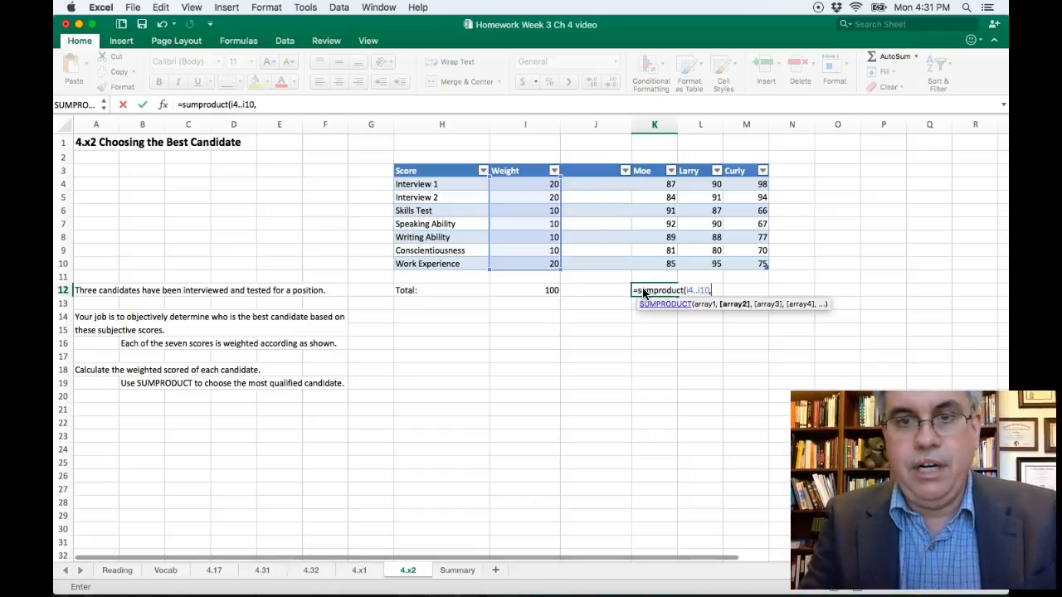
text(k4..k)
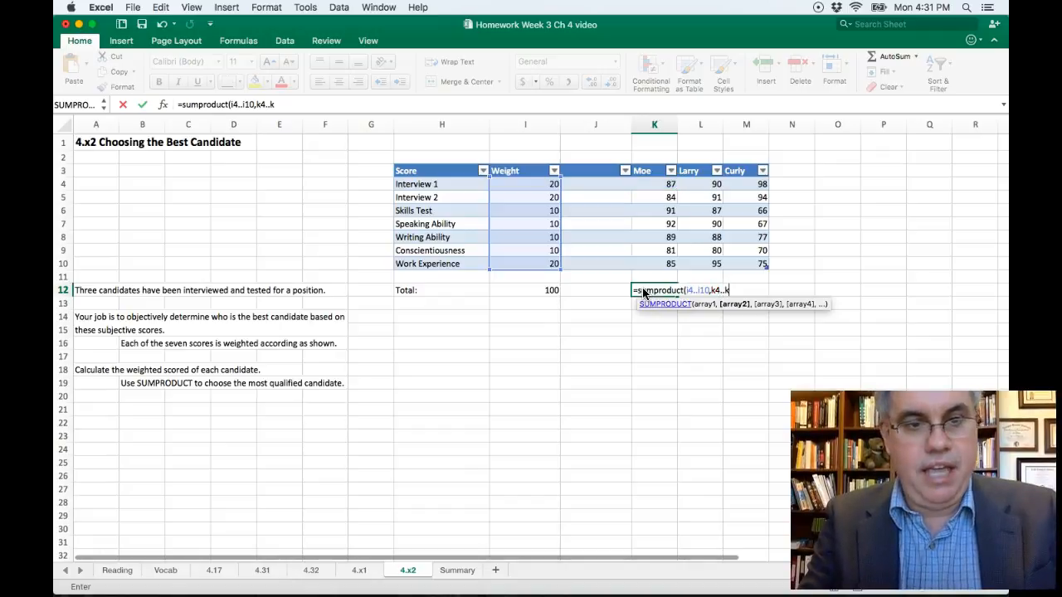
text(10)
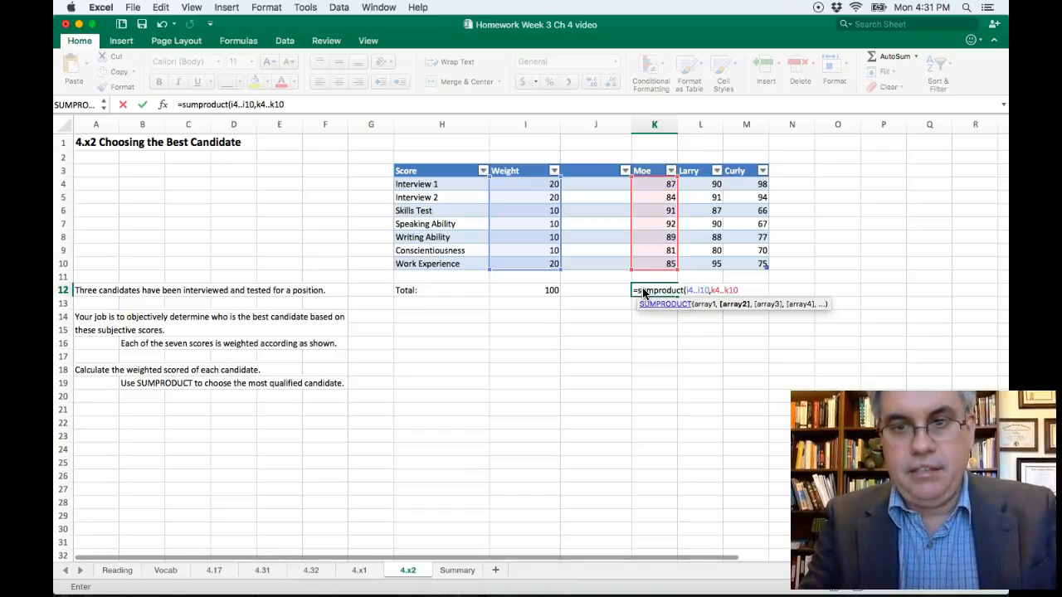
text())
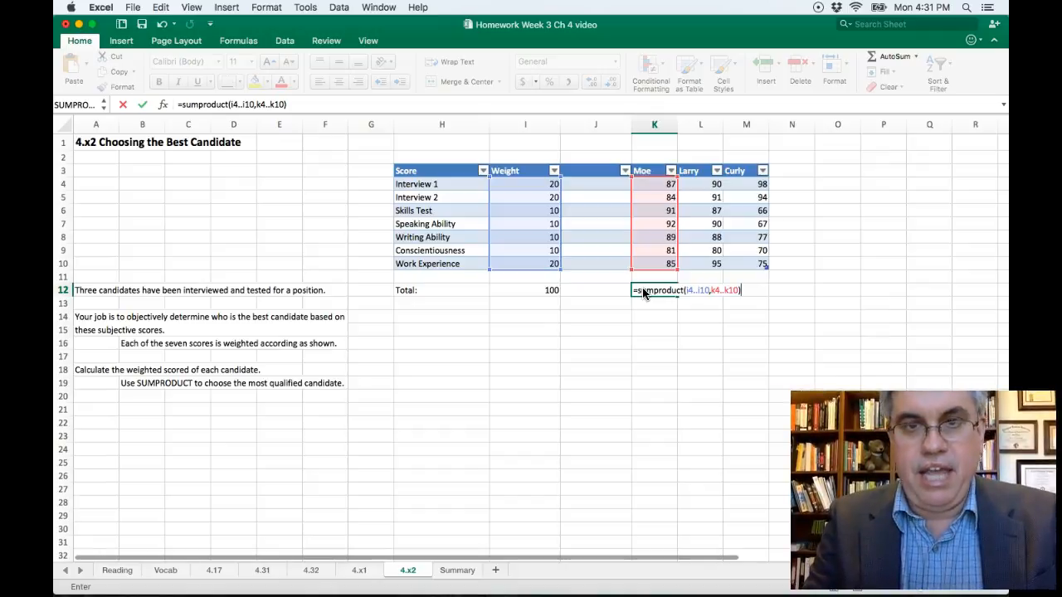
text(/i1)
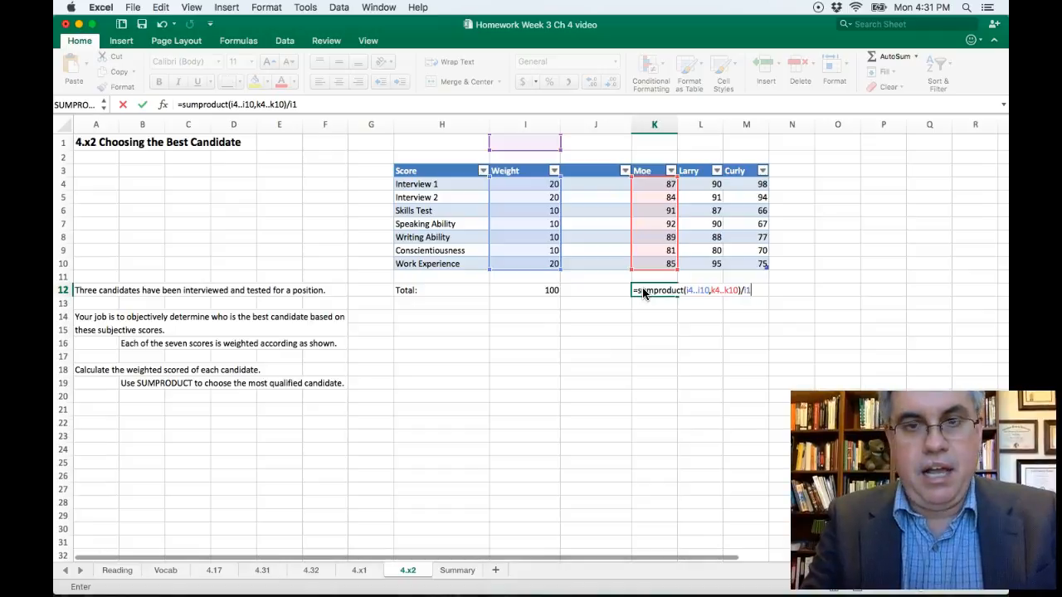
text(2)
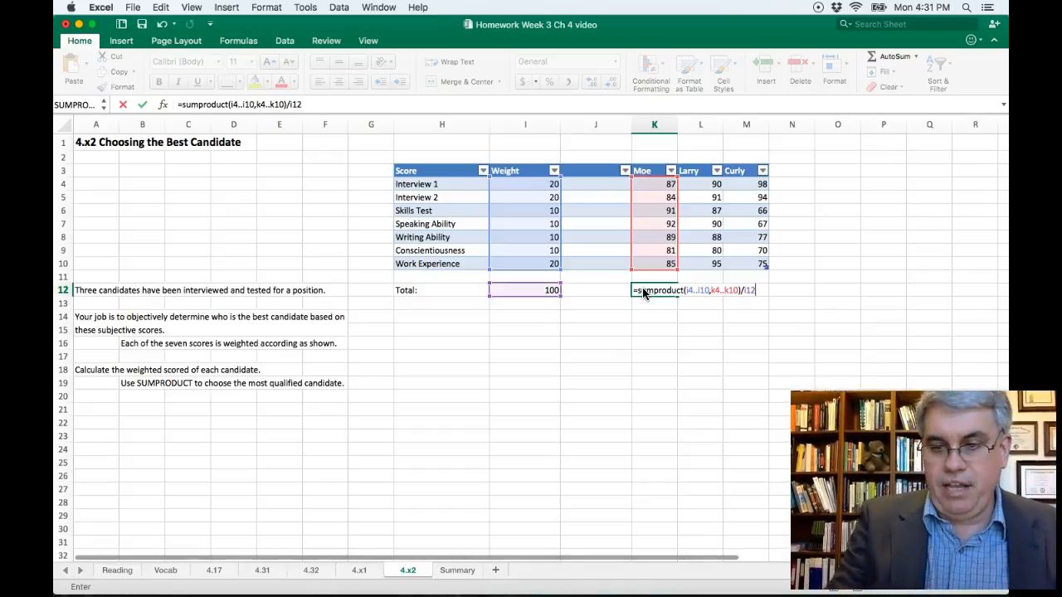
key(Return)
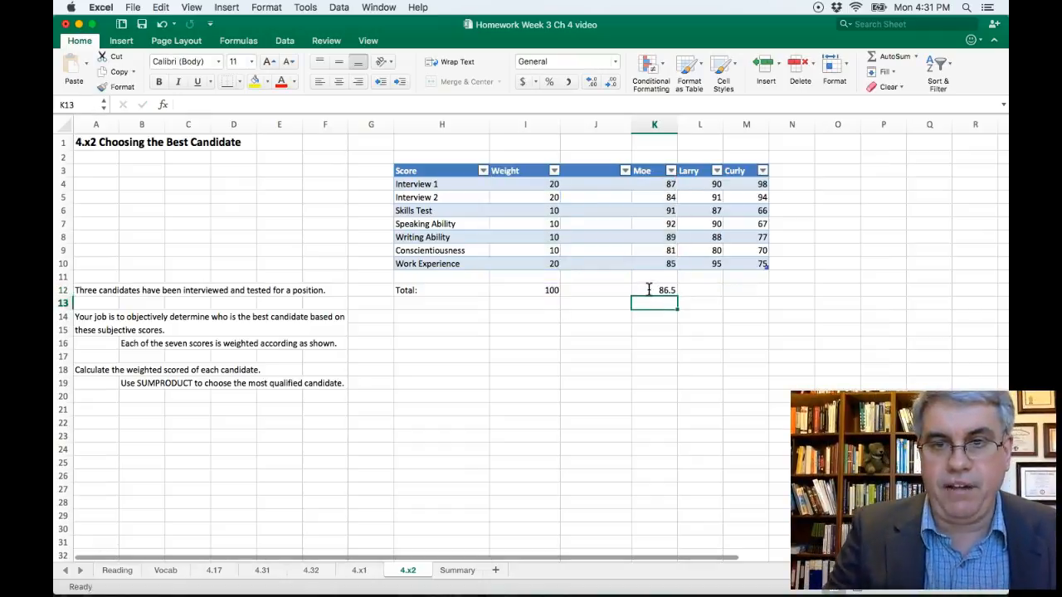
Make the weight range in the K12 formula absolute, as $I$4:$I$10
click(648, 290)
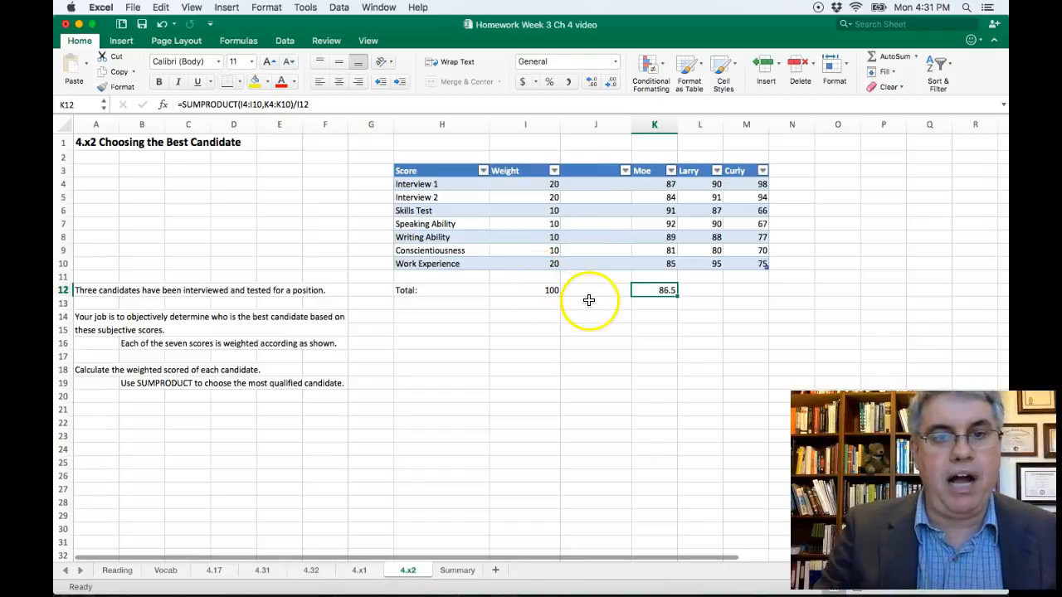
click(241, 105)
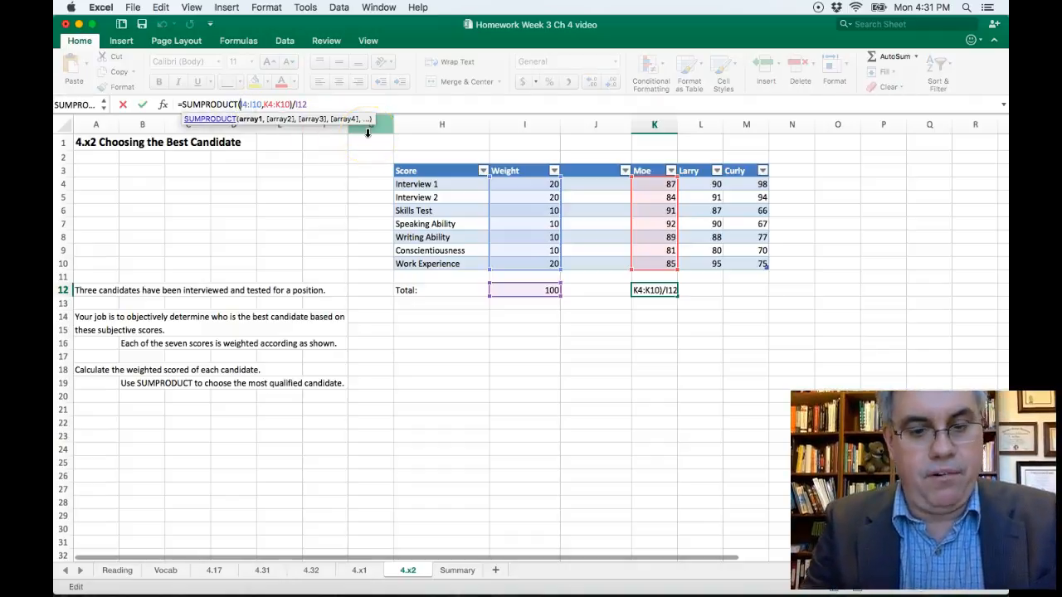
text($)
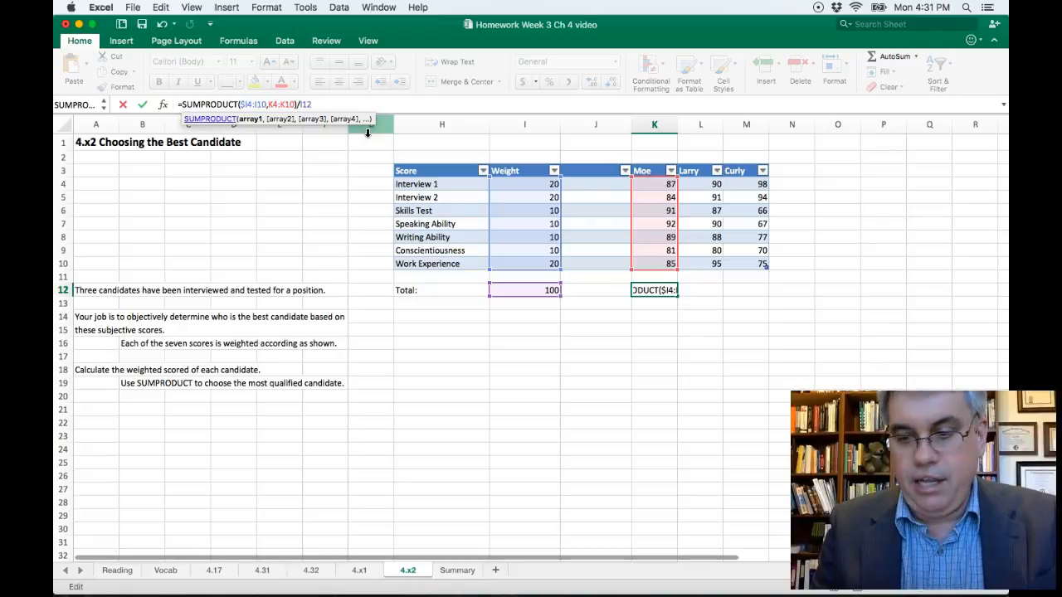
key(Right)
text($)
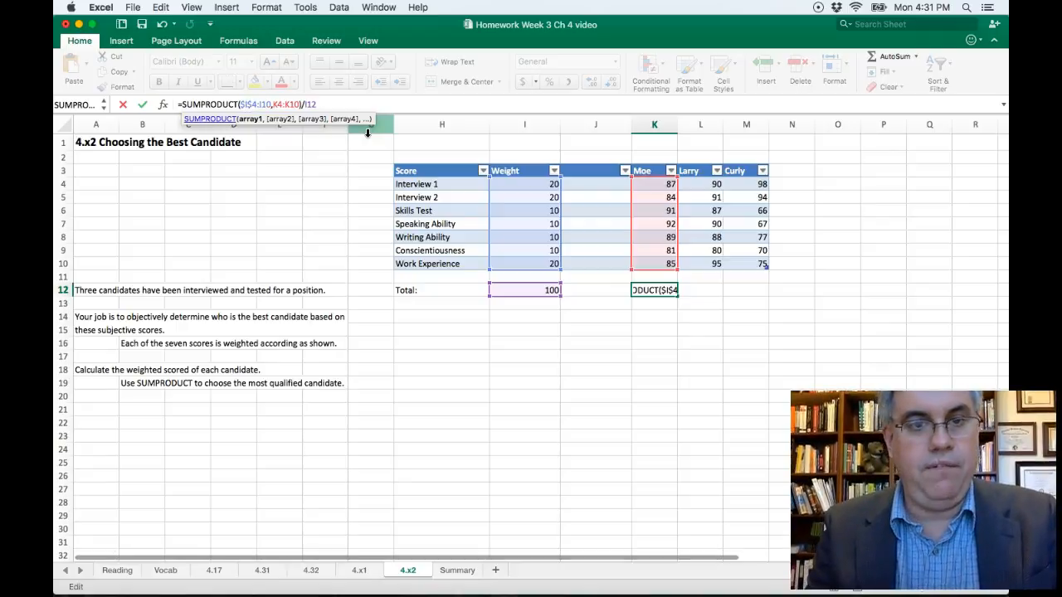
key(Right)
key(Right)
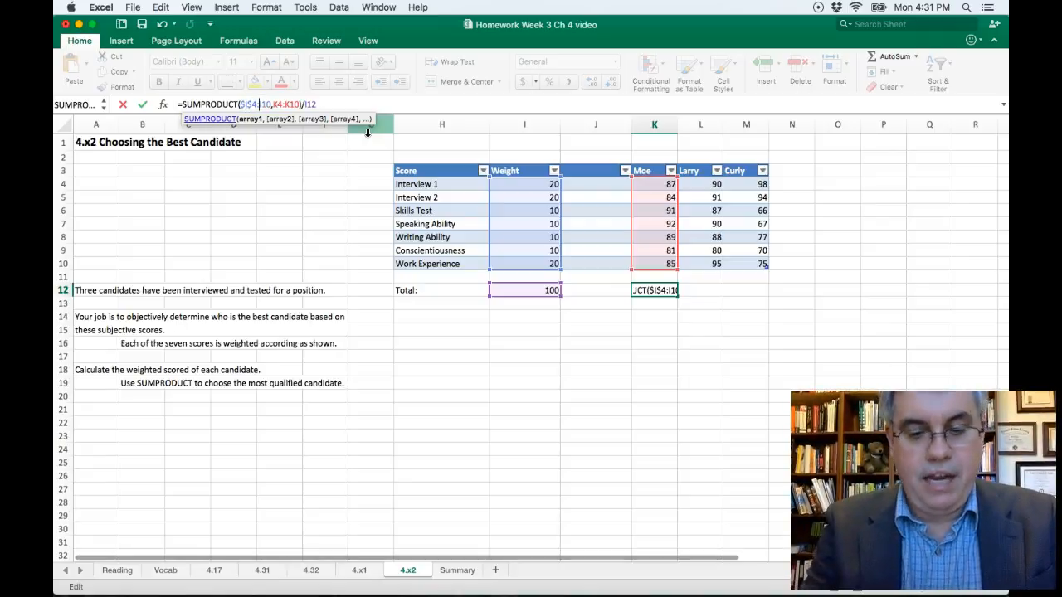
text($I)
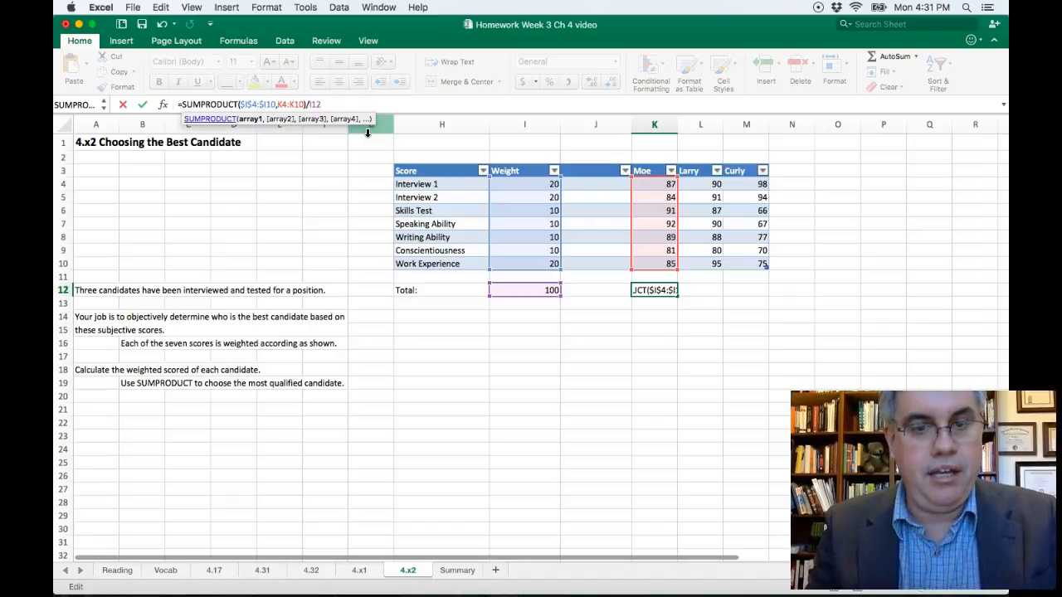
text($)
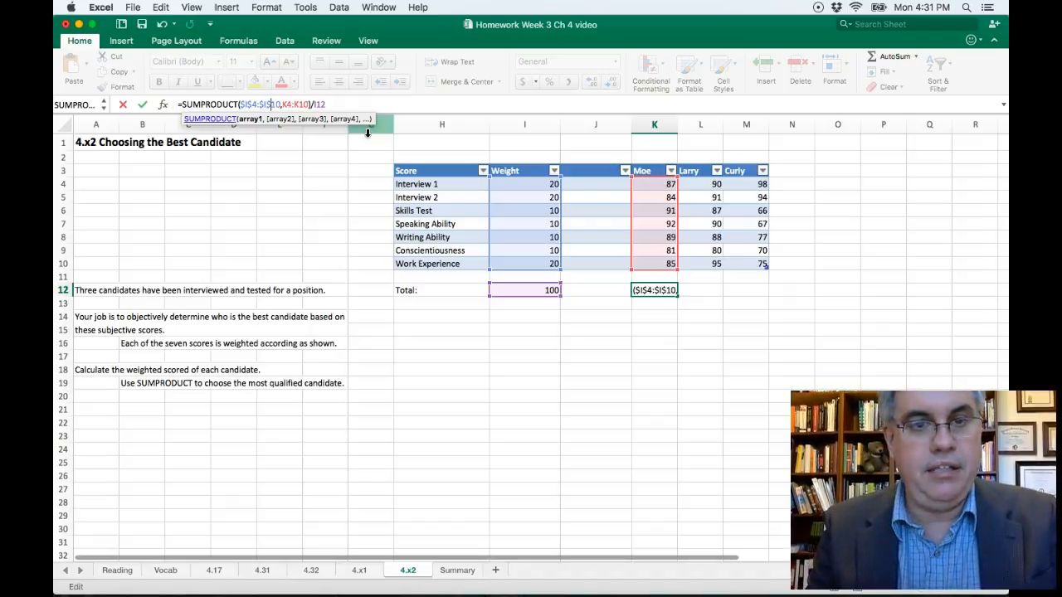
Make the divisor reference in the K12 formula absolute, as $I$12, and commit the formula
key(Right)
key(Right)
key(Right)
key(Right)
key(Right)
key(Right)
key(Right)
key(Right)
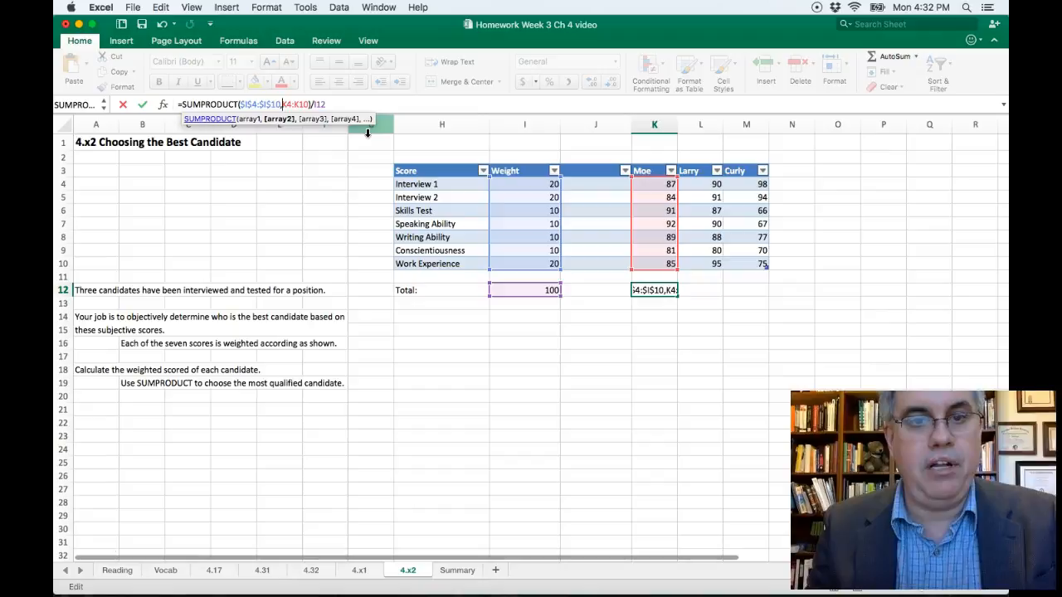
key(Right)
key(Right)
key(Right)
key(Right)
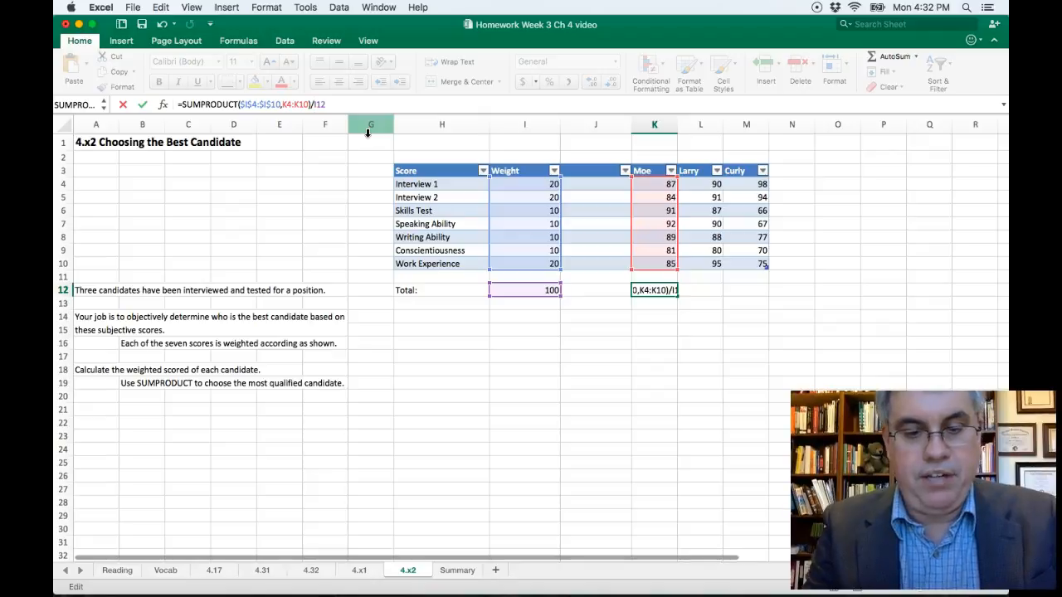
key(F4)
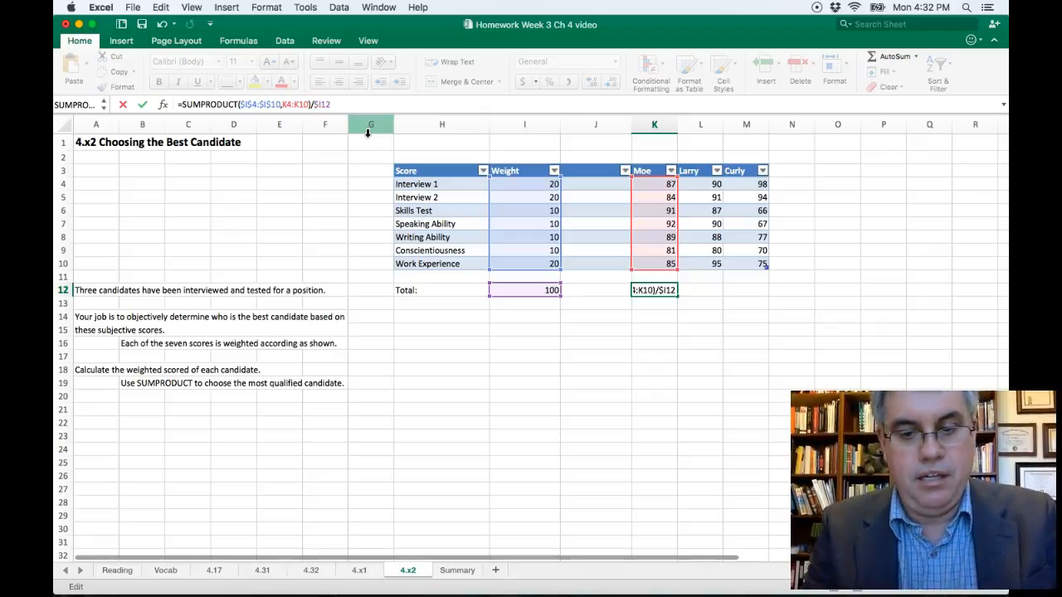
text($)
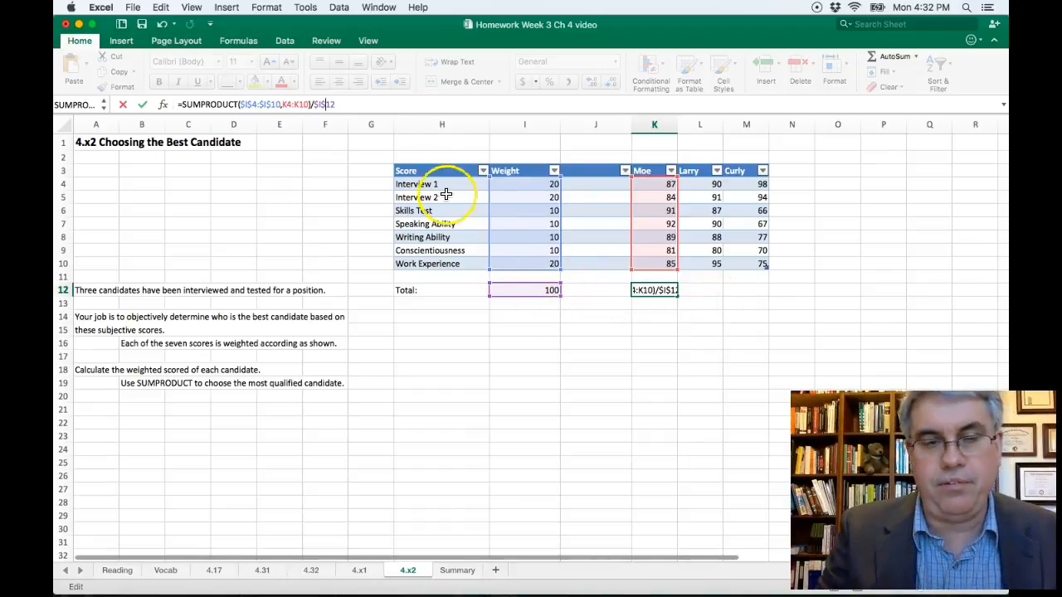
click(387, 104)
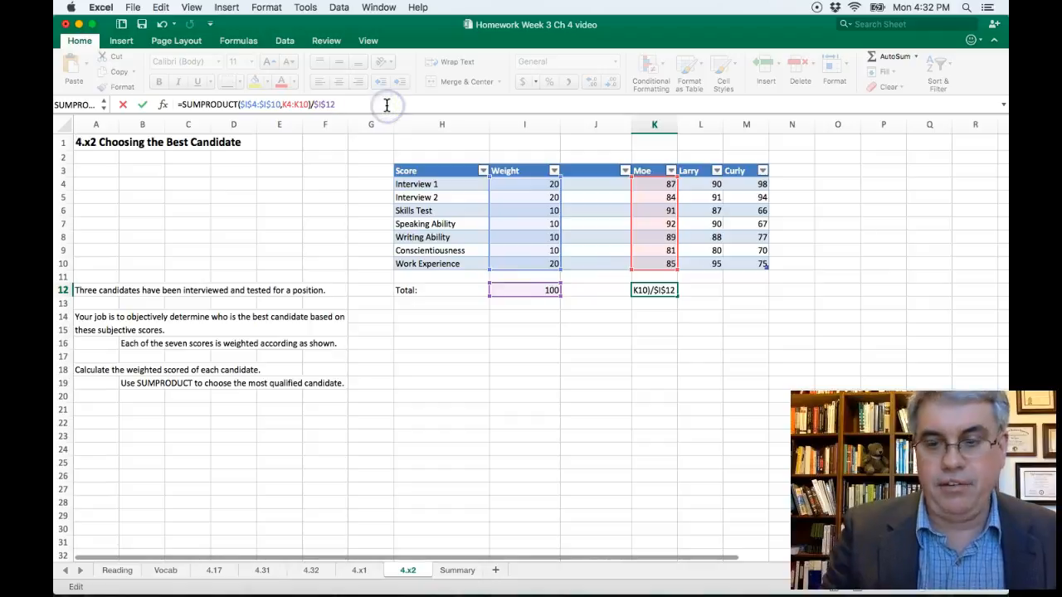
key(Return)
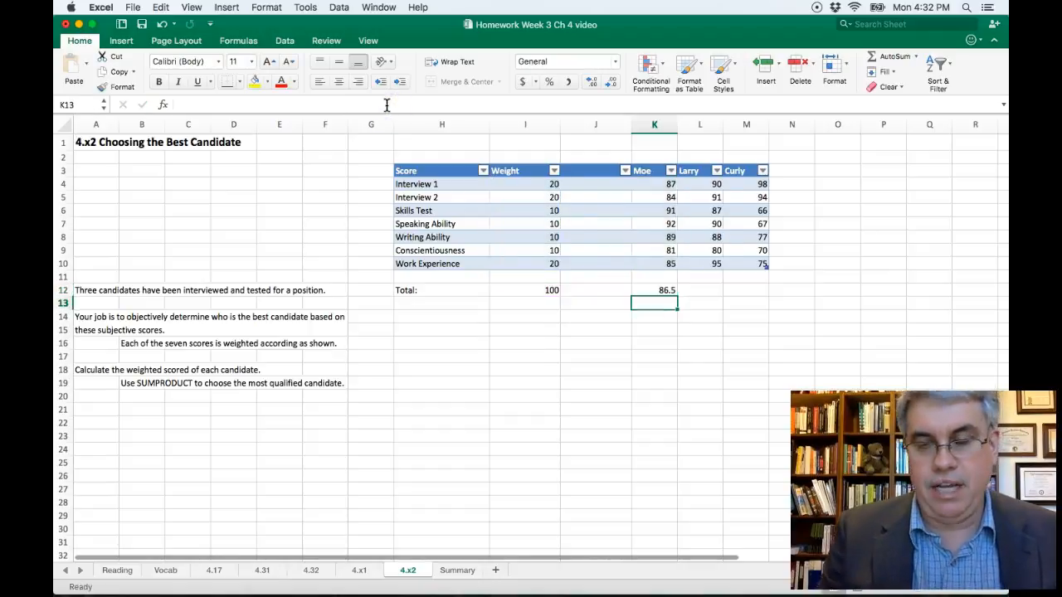
Copy the weighted score formula from K12 across to L12 and M12 for the other two candidates
click(649, 289)
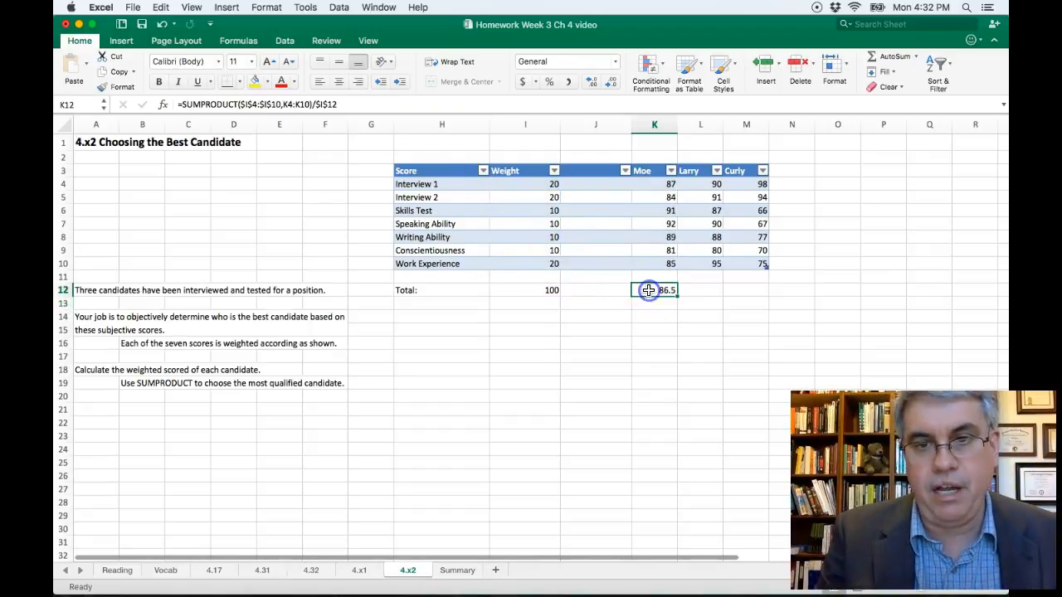
drag(678, 297, 708, 297)
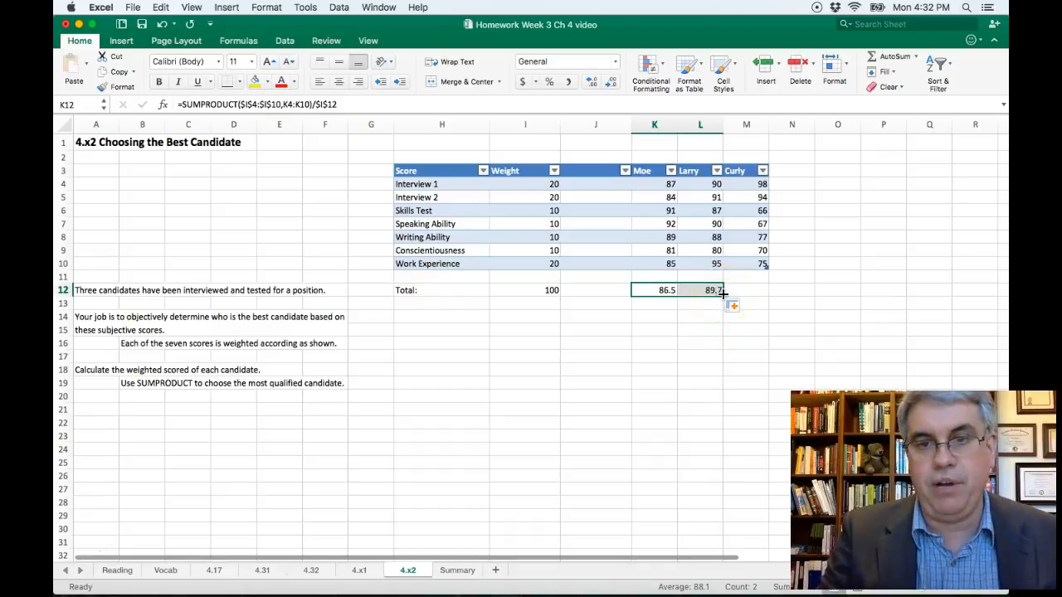
drag(722, 296, 754, 296)
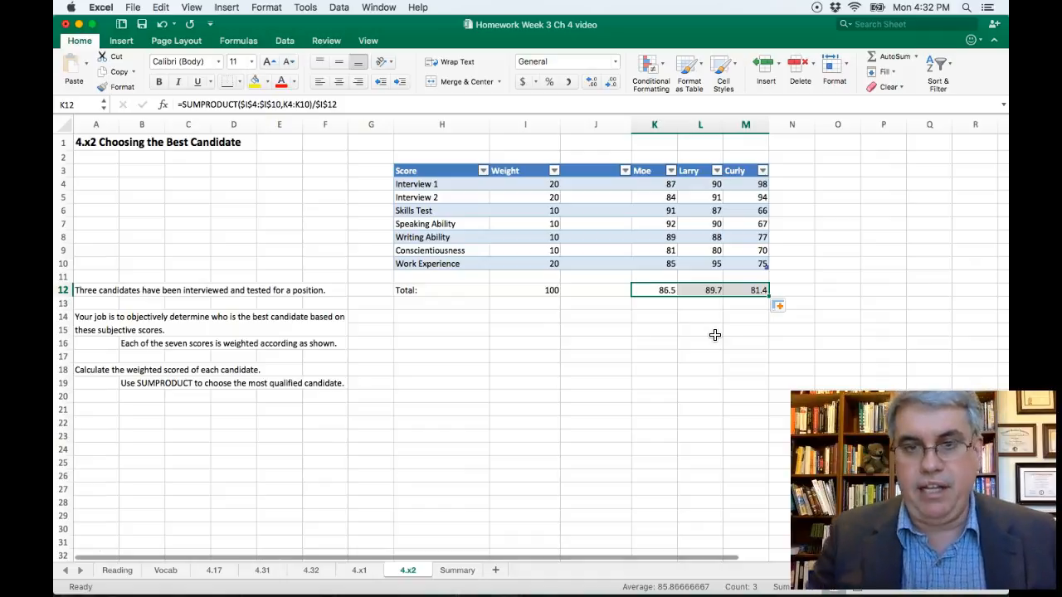
Write a conclusion in cell H16 stating that the candidate with the highest weighted score "is our top candidate."
click(462, 341)
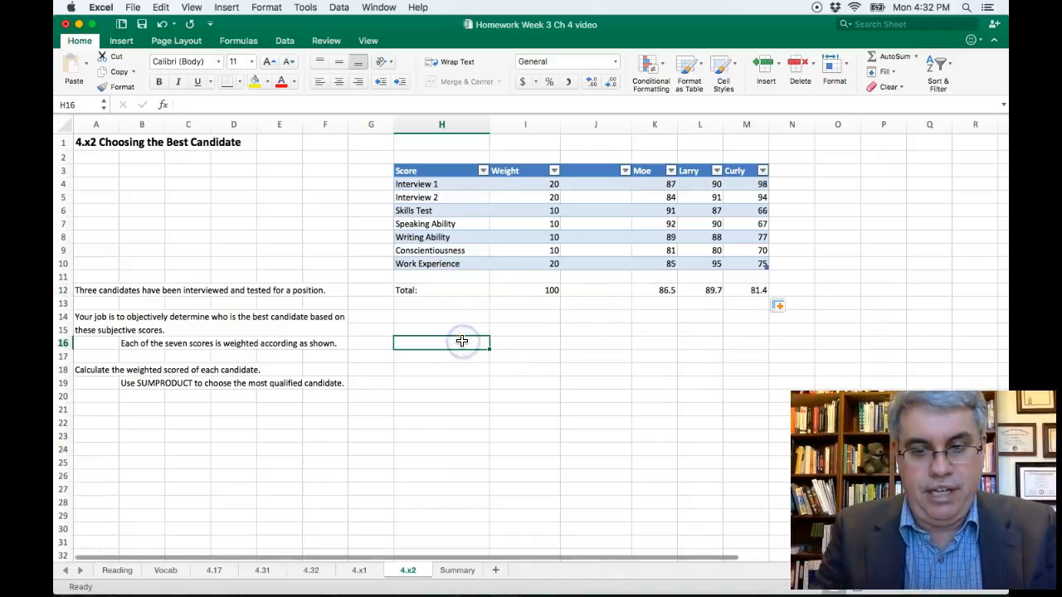
text(Larry is our top candidate.)
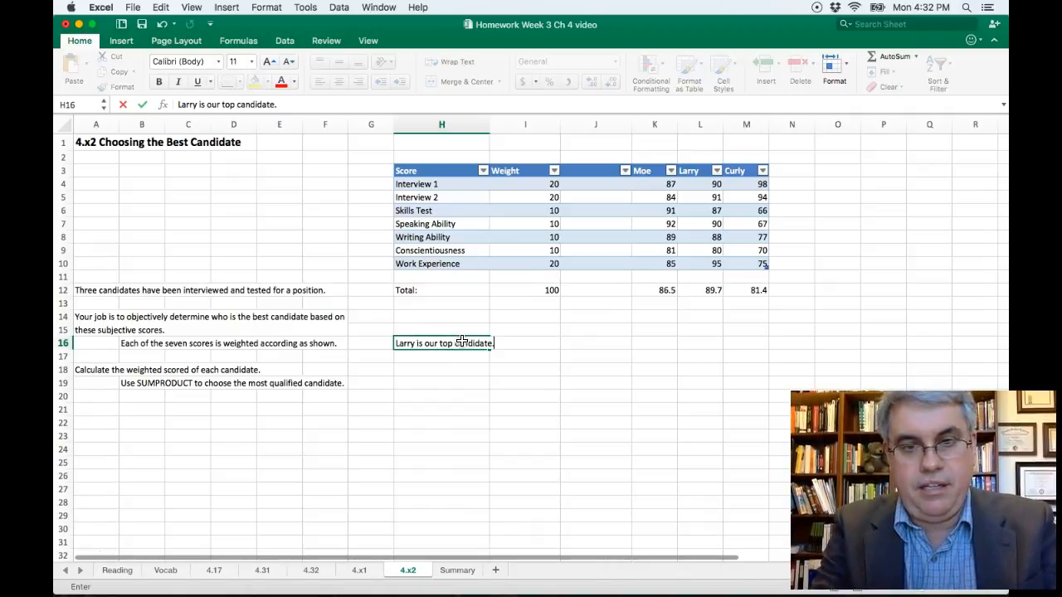